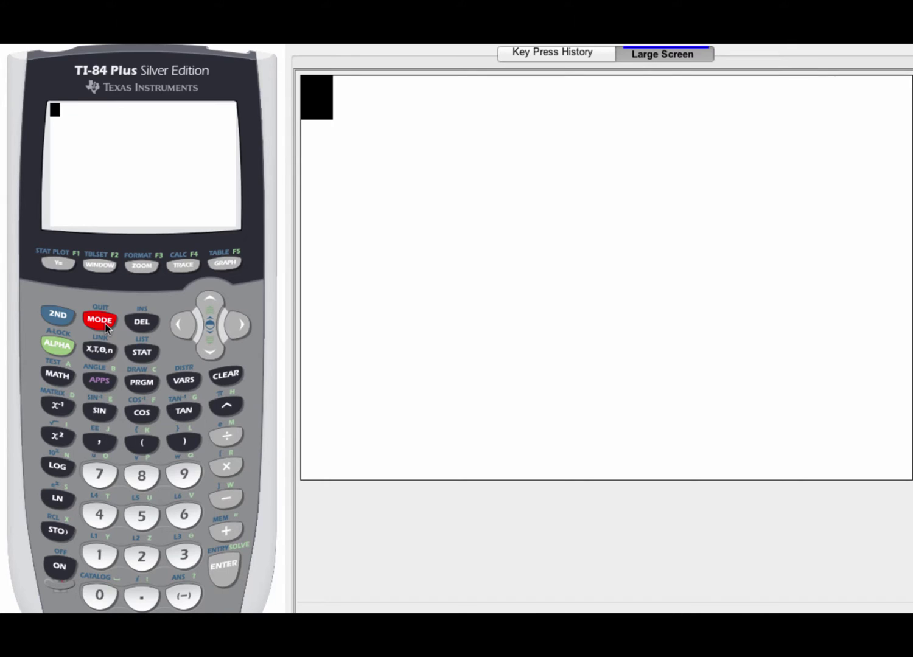
Leave the mode settings and key 21.256 onto the home screen entry line
{"action": "left_click", "coordinate": [99, 320]}
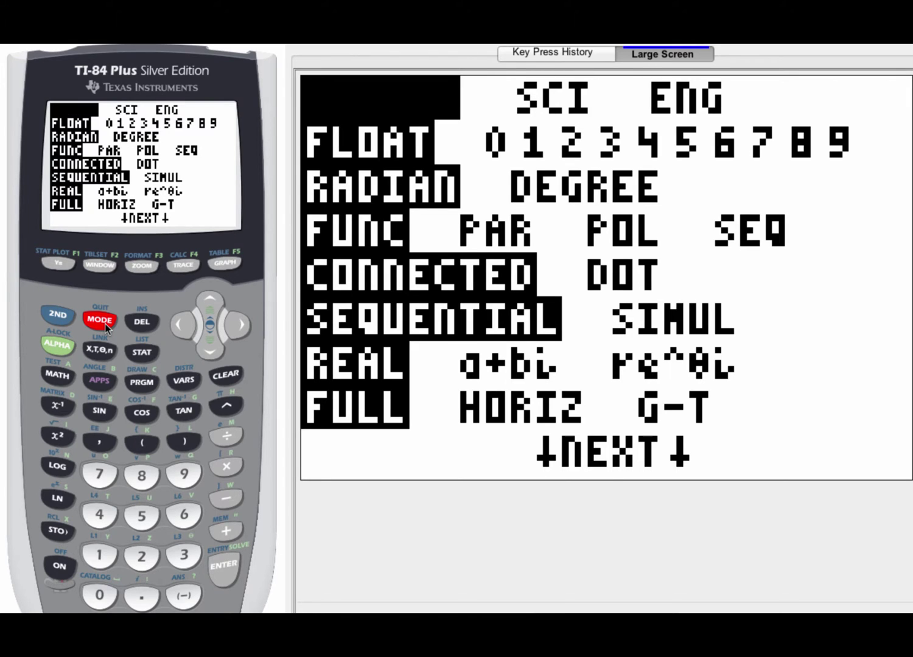
{"action": "left_click", "coordinate": [102, 325]}
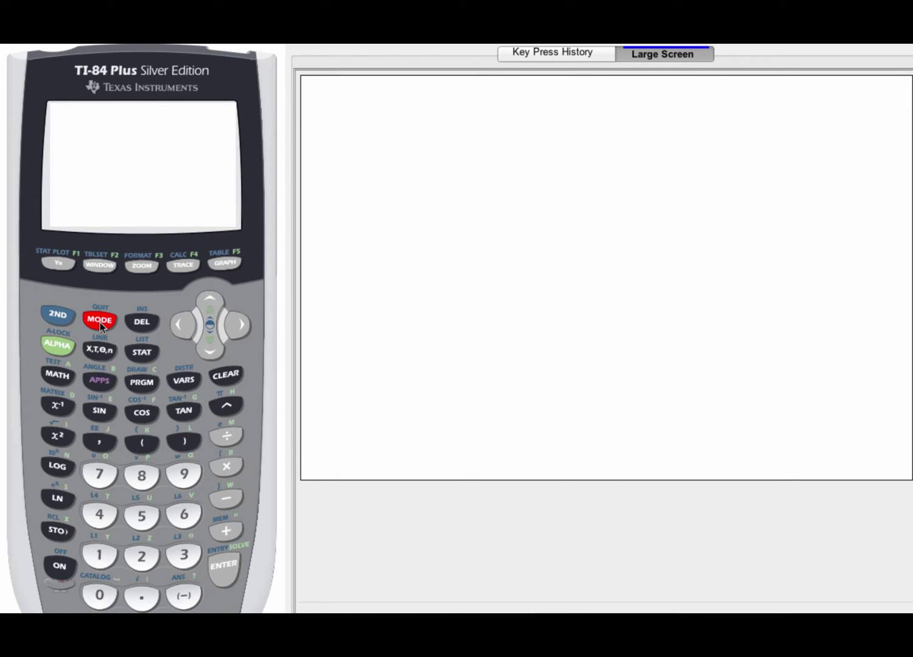
{"action": "key", "text": "2"}
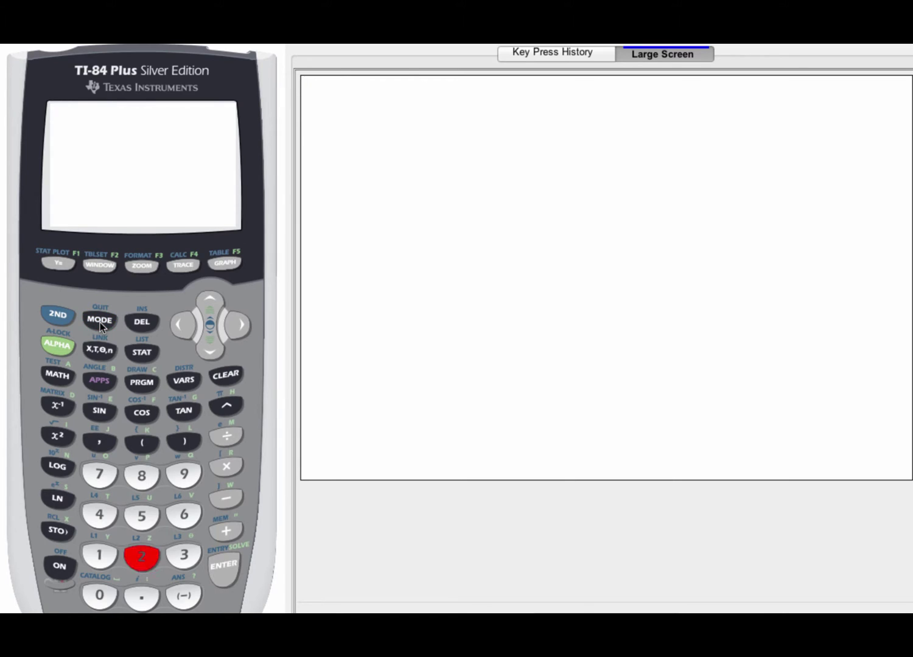
{"action": "key", "text": "1"}
{"action": "key", "text": "period"}
{"action": "key", "text": "2"}
{"action": "key", "text": "5"}
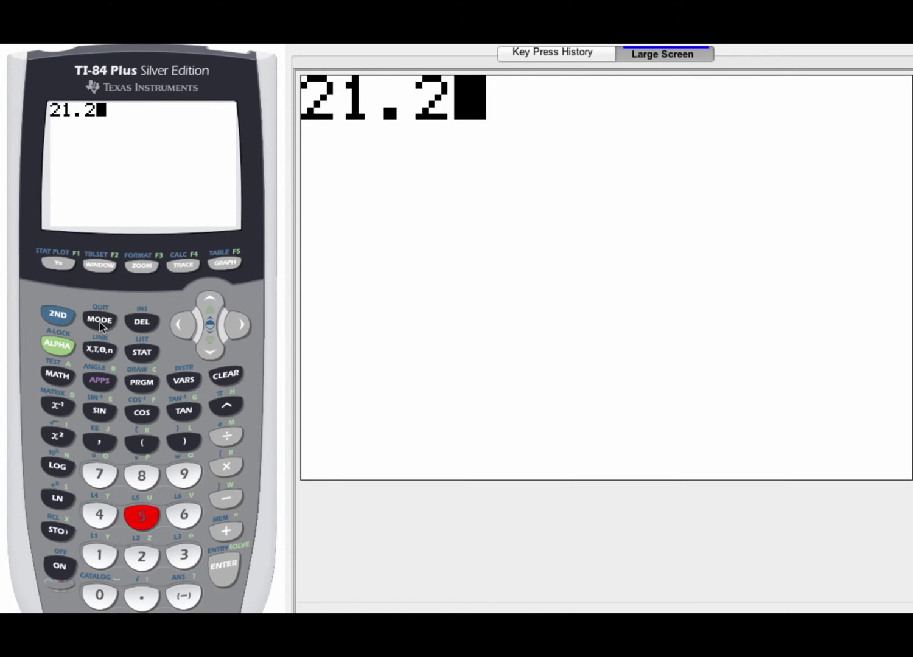
{"action": "key", "text": "6"}
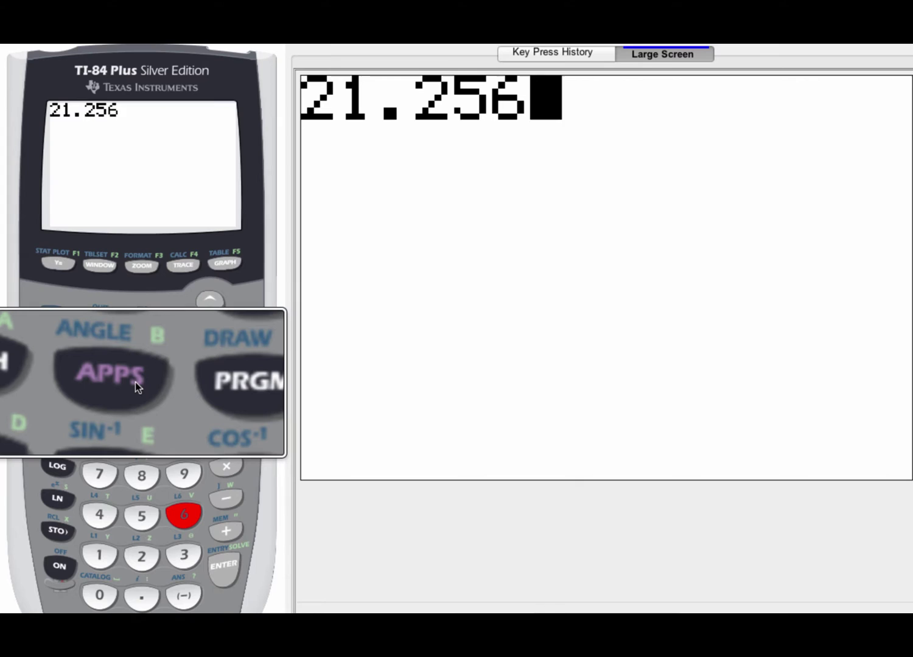
Apply the ▸DMS angle conversion to 21.256, giving 21°15'21.6"
{"action": "left_click", "coordinate": [103, 384]}
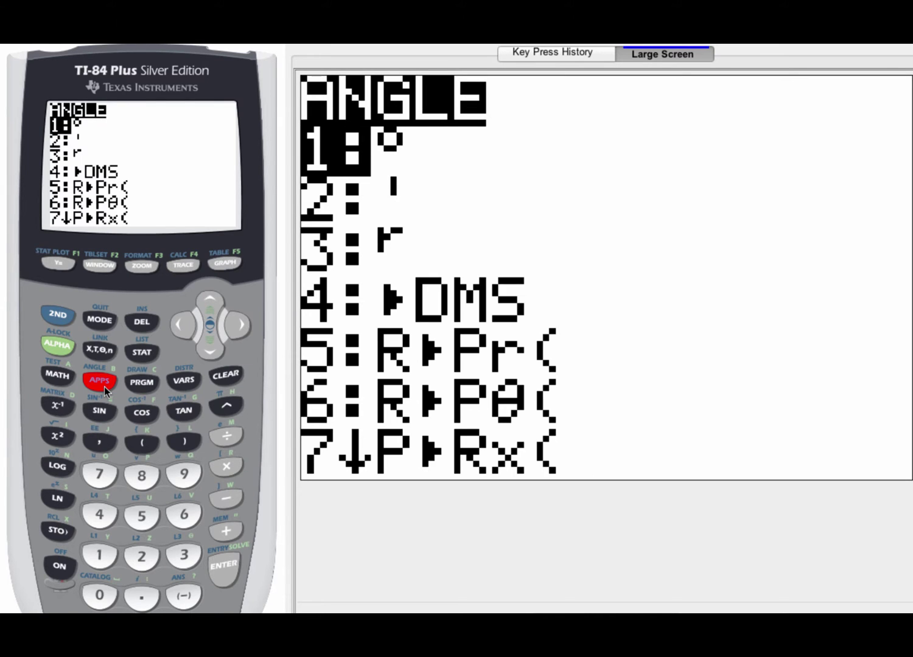
{"action": "key", "text": "Down"}
{"action": "key", "text": "Down"}
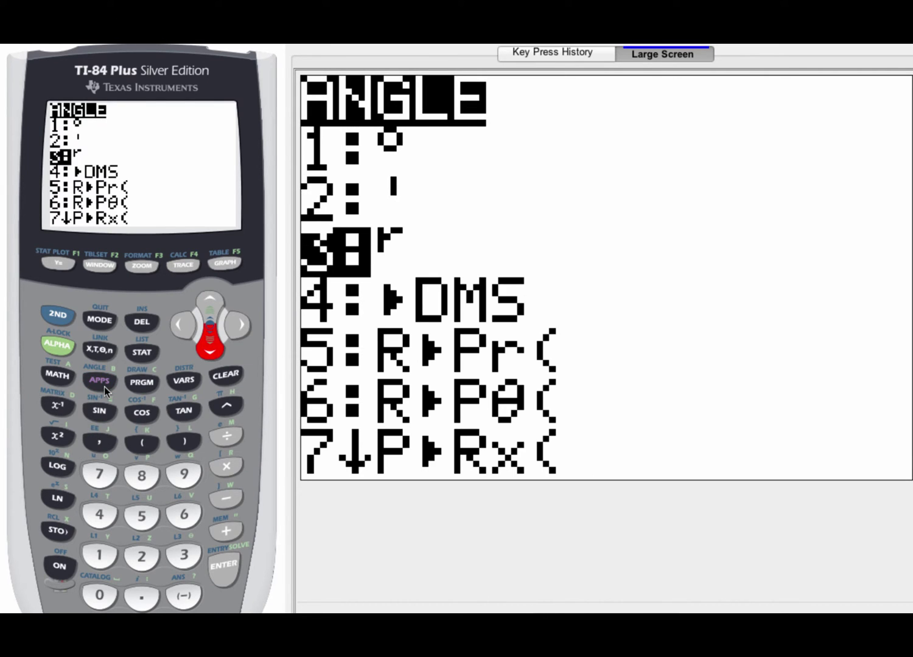
{"action": "key", "text": "Down"}
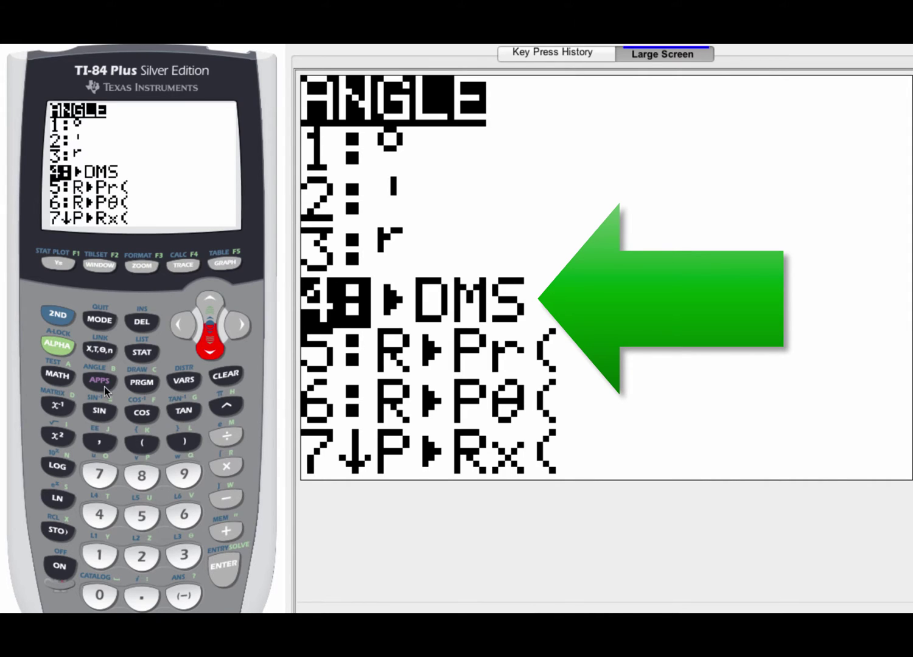
{"action": "key", "text": "Return"}
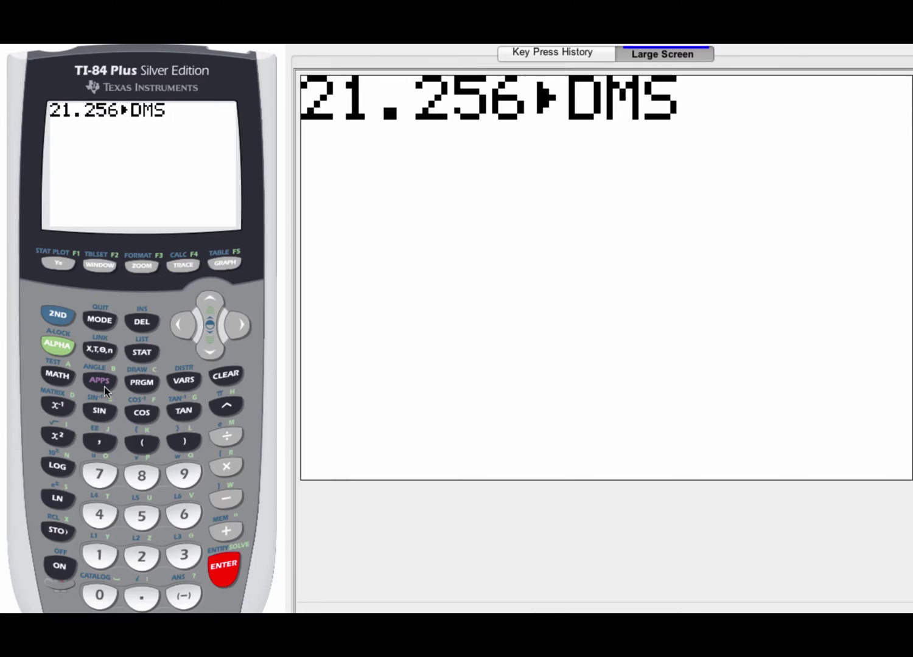
{"action": "key", "text": "Return"}
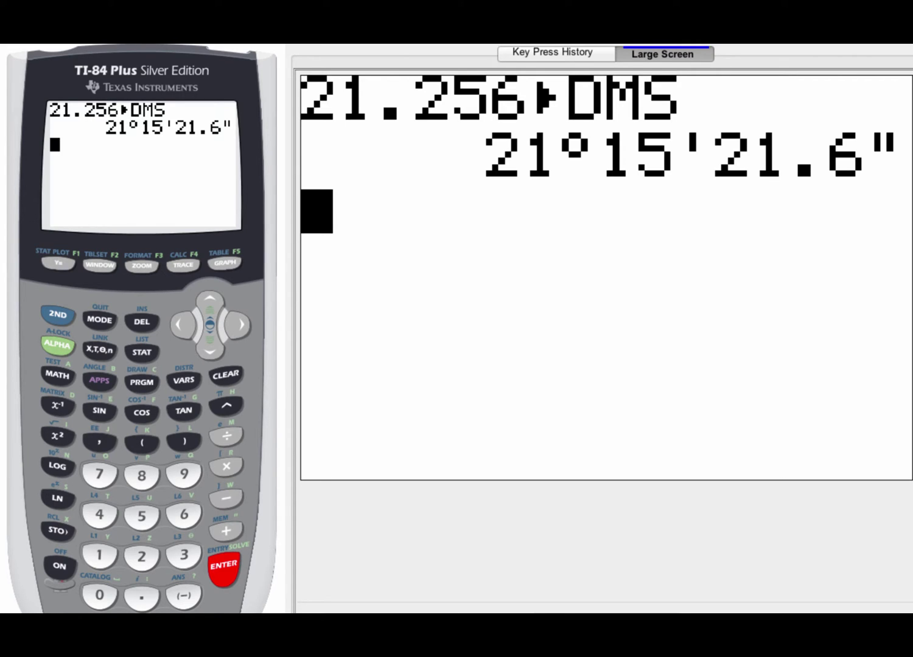
Evaluate 21.256°▸DMS in radian mode, which returns 0°22'15.554"
{"action": "type", "text": "21.256"}
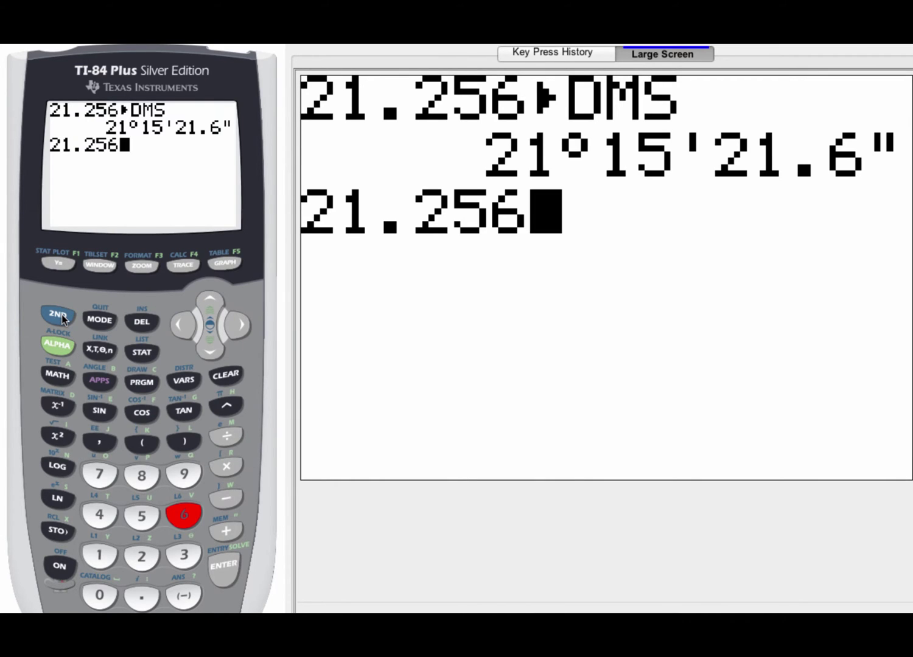
{"action": "left_click", "coordinate": [59, 315]}
{"action": "left_click", "coordinate": [100, 382]}
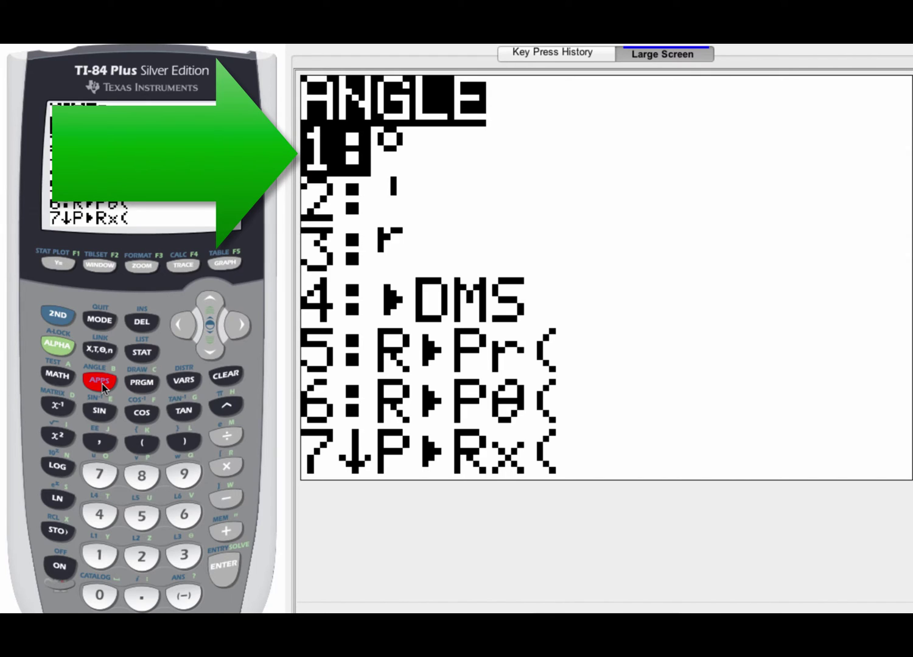
{"action": "key", "text": "Return"}
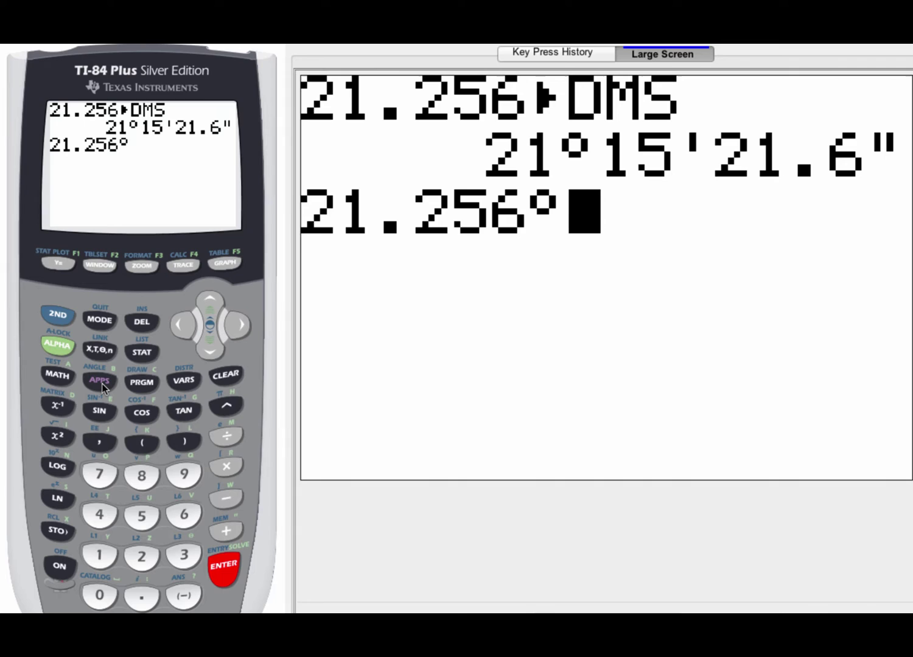
{"action": "left_click", "coordinate": [102, 387]}
{"action": "key", "text": "Return"}
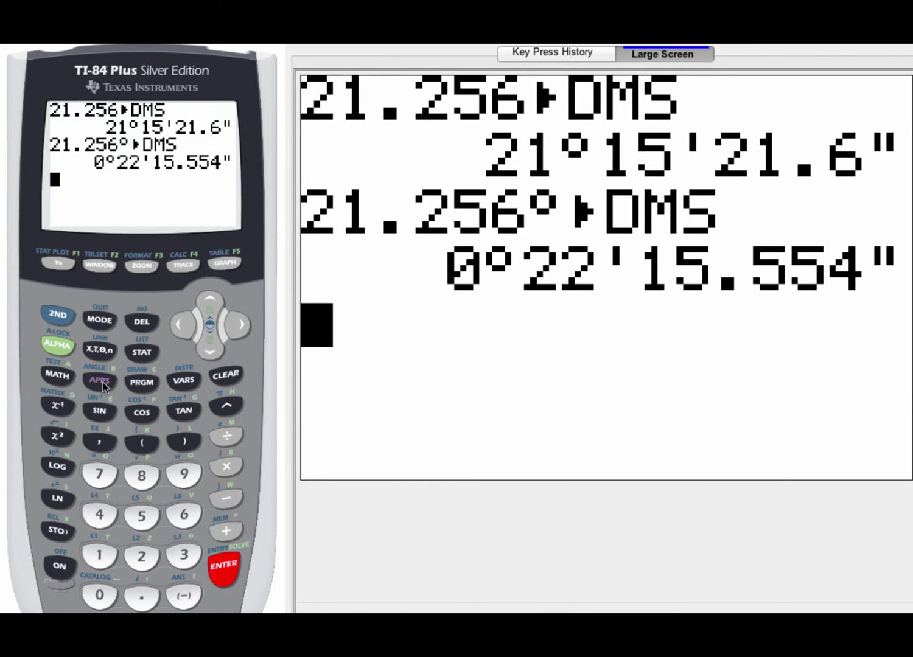
Change the angle unit from radian to degree in the mode settings
{"action": "left_click", "coordinate": [110, 319]}
{"action": "key", "text": "Down"}
{"action": "key", "text": "Down"}
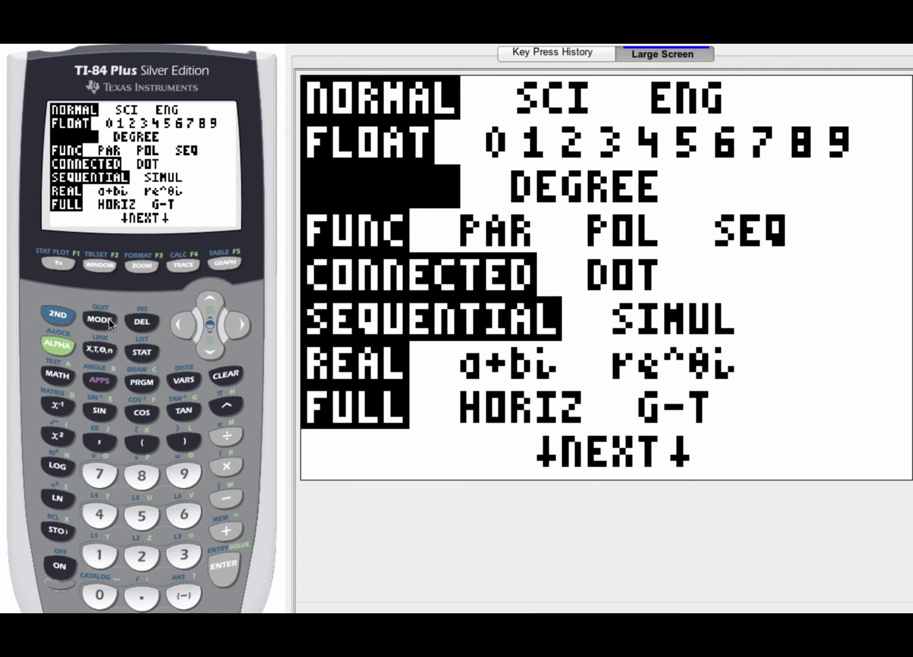
{"action": "key", "text": "Right"}
{"action": "key", "text": "Return"}
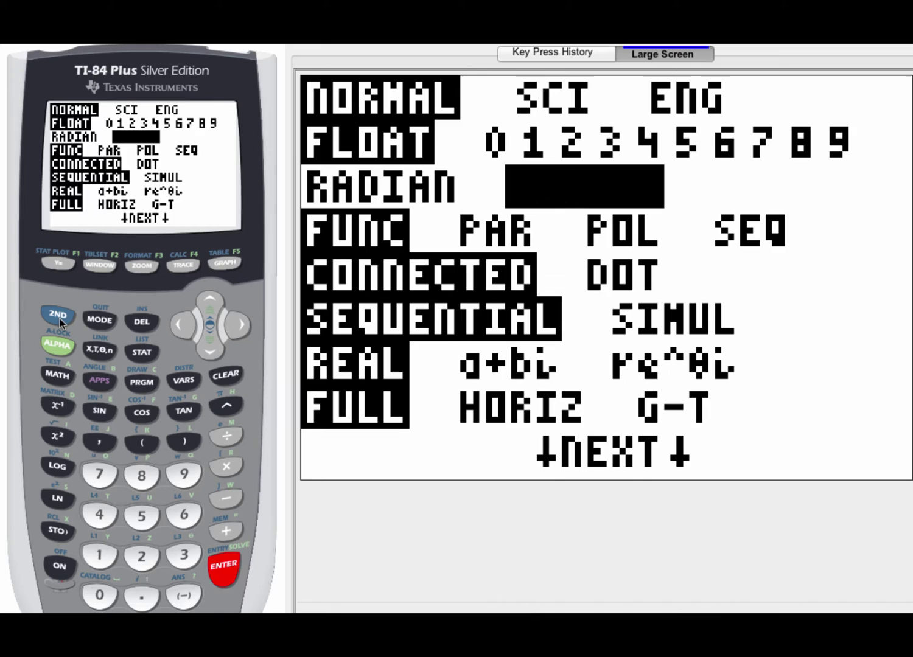
Return to the home screen and re-evaluate 21.256°▸DMS in degree mode
{"action": "left_click", "coordinate": [59, 318]}
{"action": "left_click", "coordinate": [99, 320]}
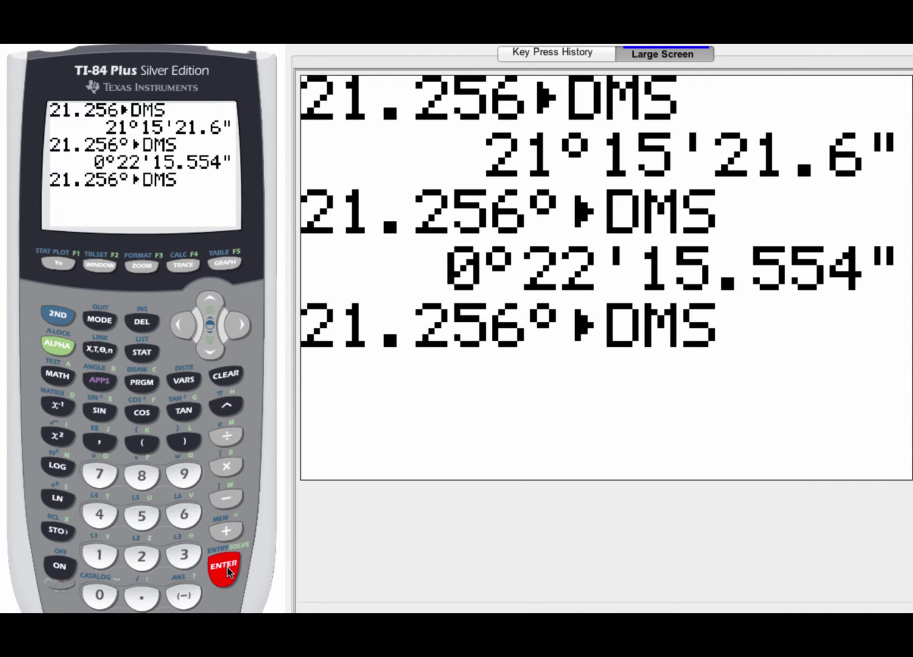
{"action": "left_click", "coordinate": [228, 572]}
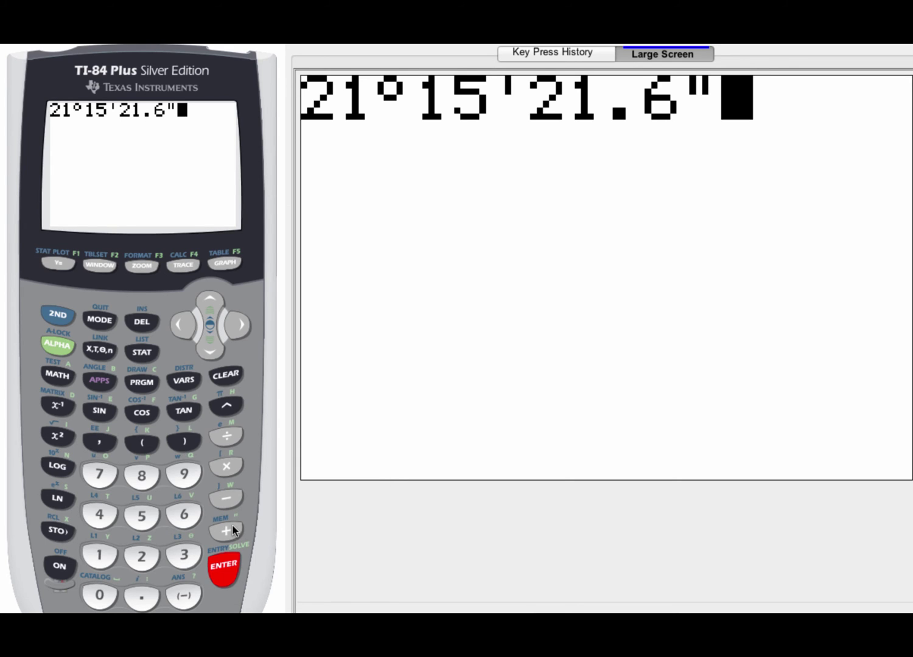
Evaluate 21°15'21.6" back to 21.256 and bring up the mode settings
{"action": "key", "text": "Return"}
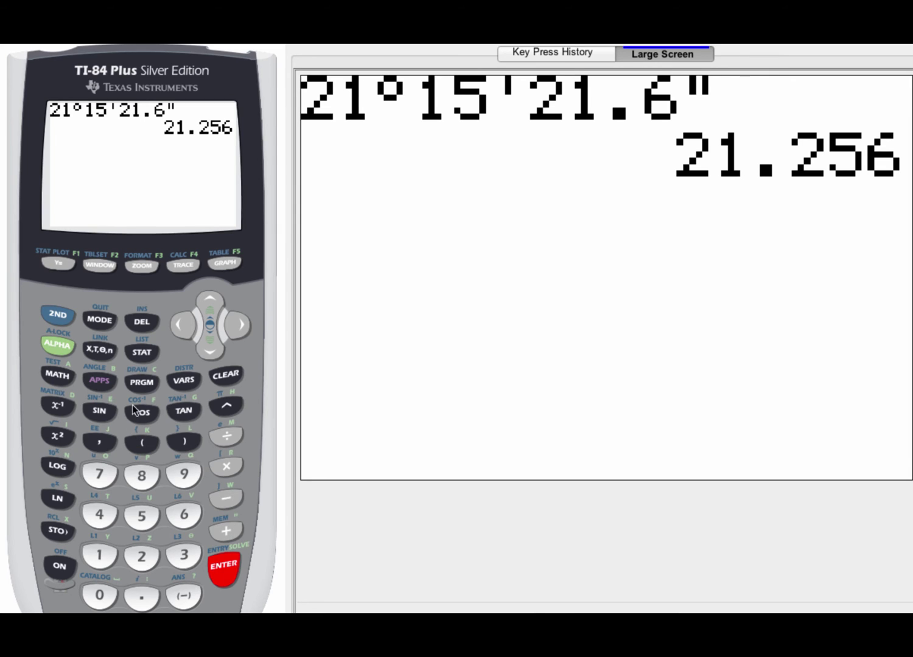
{"action": "left_click", "coordinate": [100, 320]}
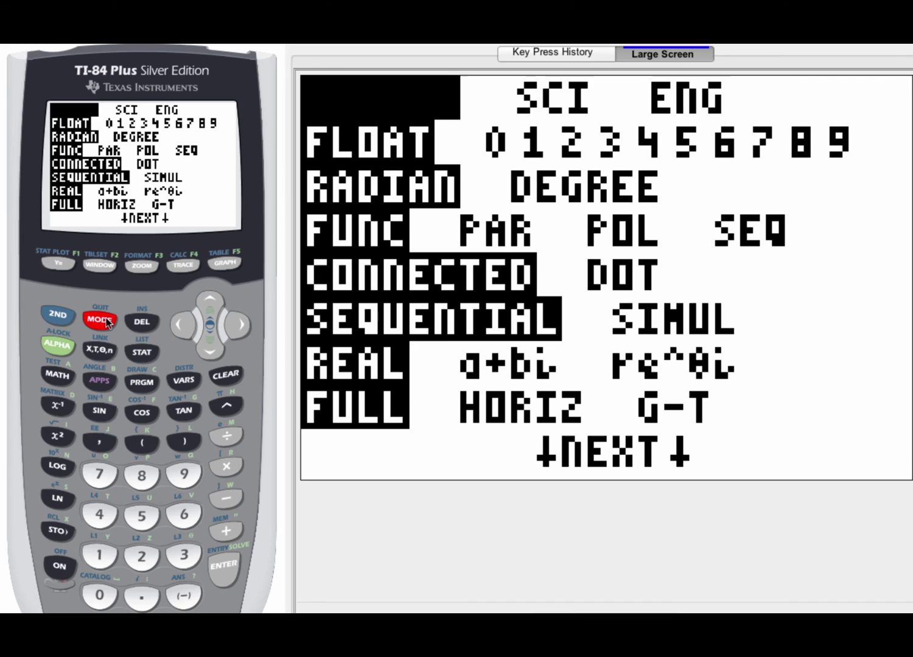
Select degree as the angle unit, then quit to the home screen and recall 21°15'21.6"
{"action": "key", "text": "Down"}
{"action": "key", "text": "Down"}
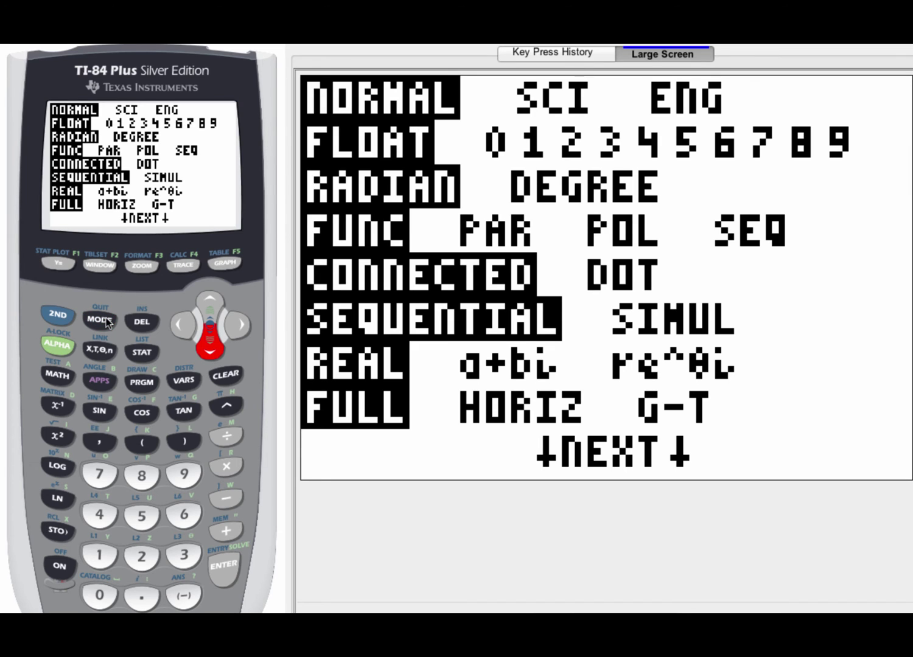
{"action": "key", "text": "Right"}
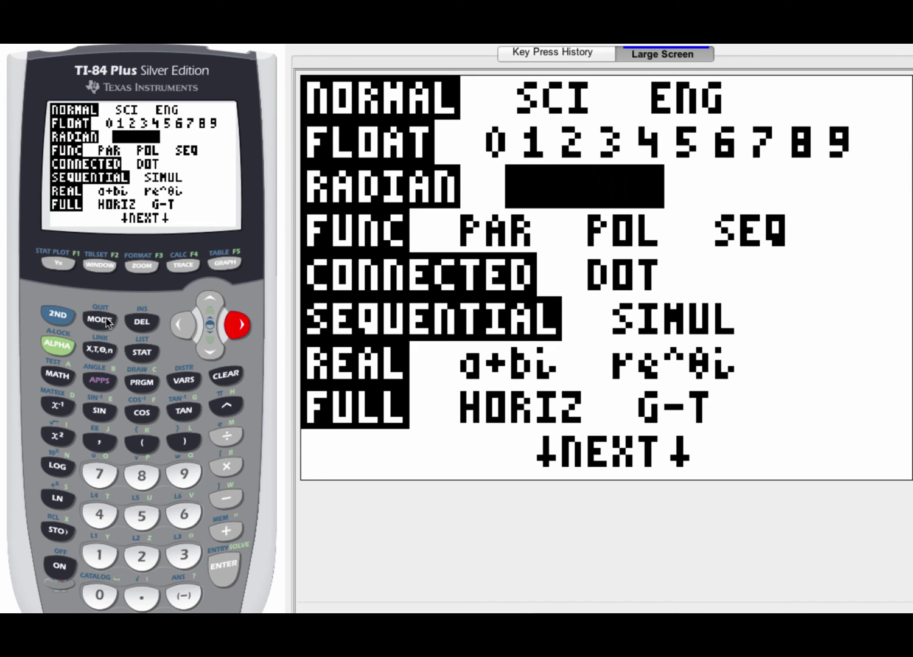
{"action": "key", "text": "Return"}
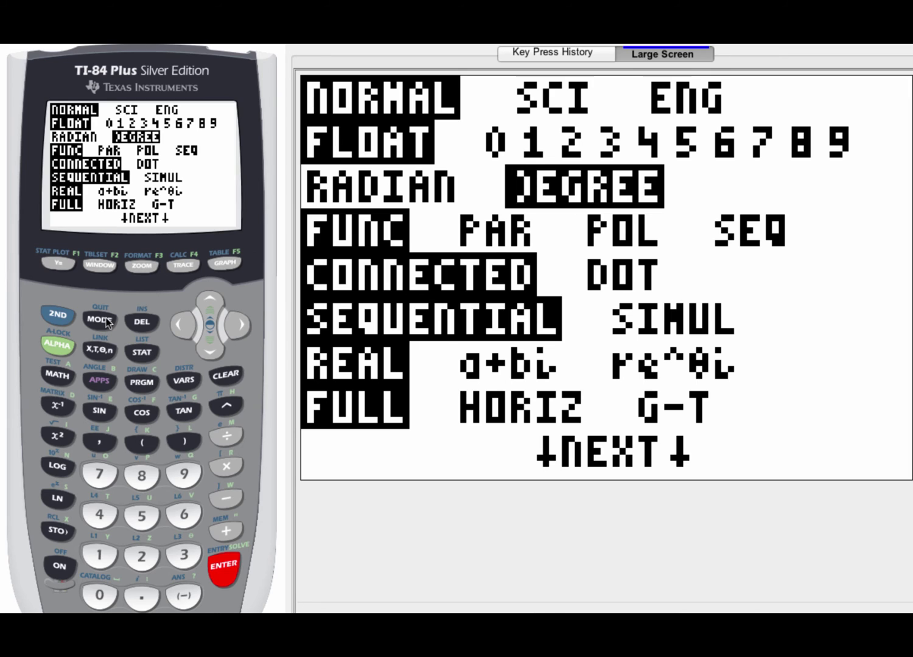
{"action": "left_click", "coordinate": [58, 316]}
{"action": "left_click", "coordinate": [93, 322]}
{"action": "key", "text": "Up"}
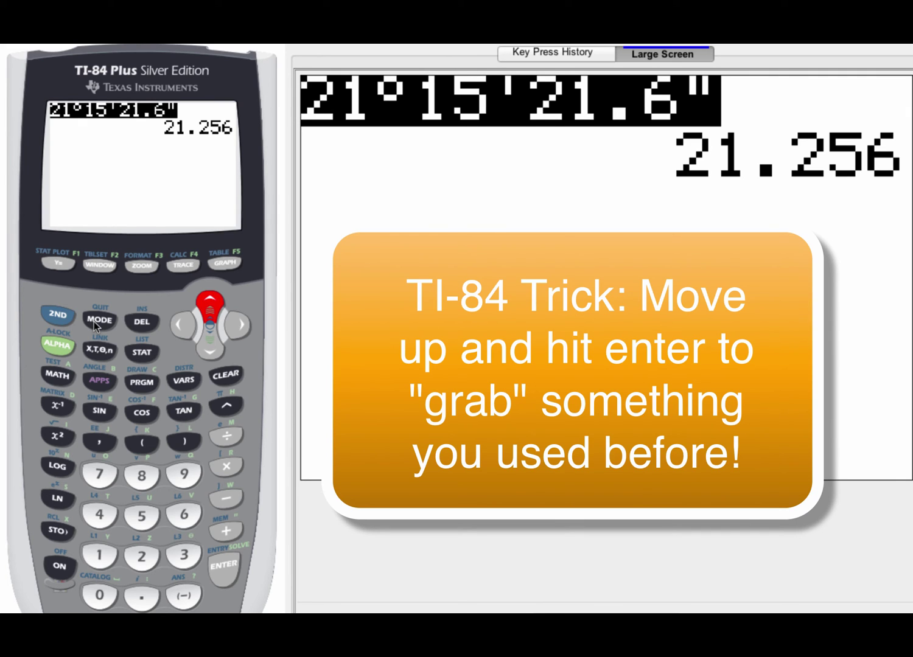
Copy the recalled 21°15'21.6" entry and evaluate it to 21.256 in degree mode
{"action": "key", "text": "Return"}
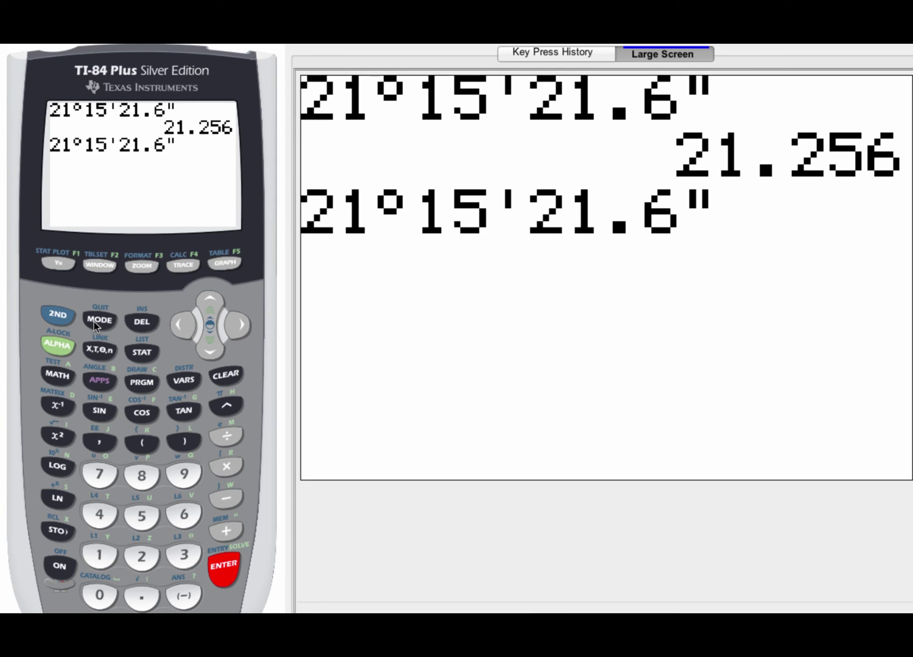
{"action": "key", "text": "Return"}
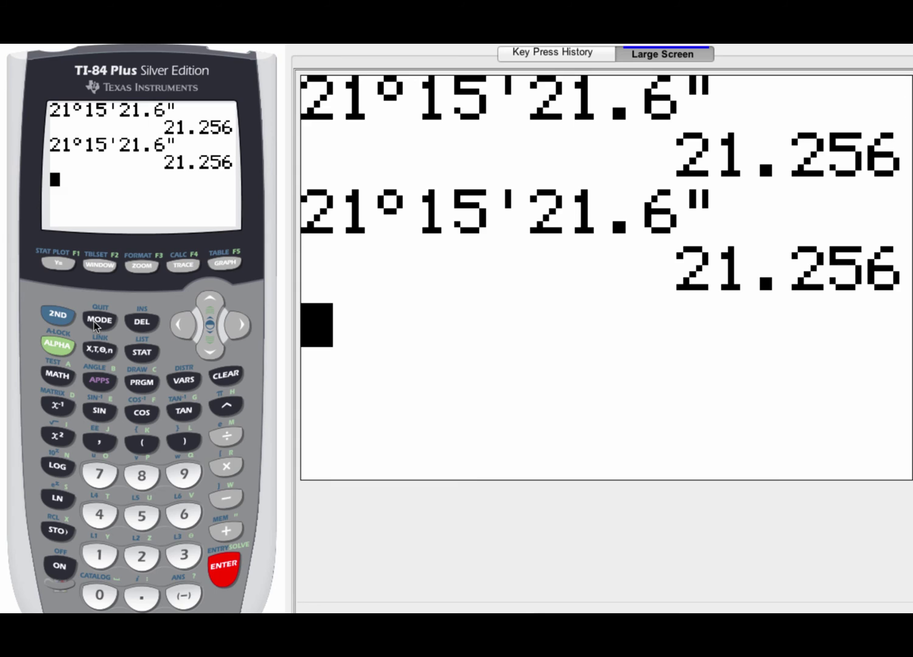